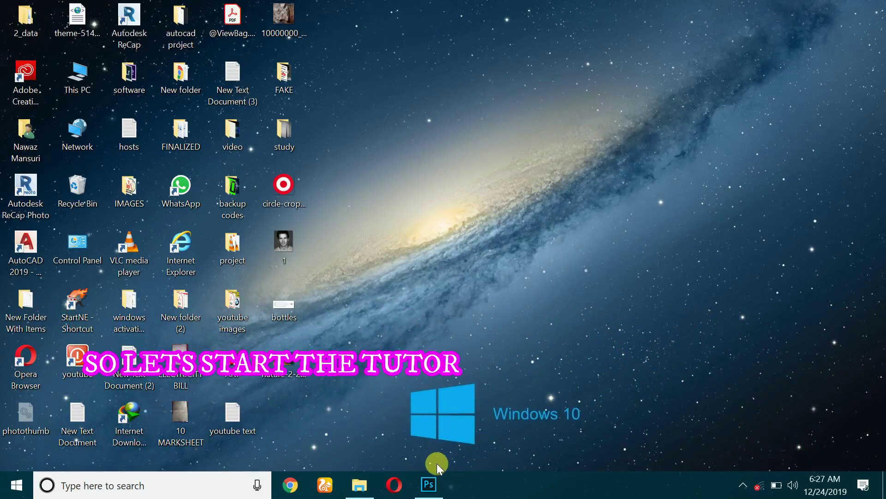
Switch to Adobe Photoshop from the Windows taskbar so its welcome home screen shows
{"action": "left_click", "coordinate": [428, 484]}
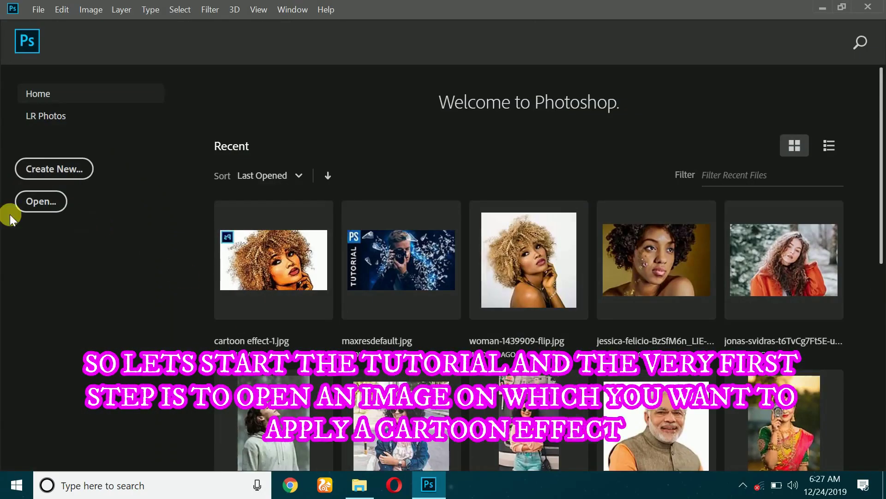
Open woman-1439909-flip.jpg from the images folder on New Volume (M:)
{"action": "left_click", "coordinate": [35, 206]}
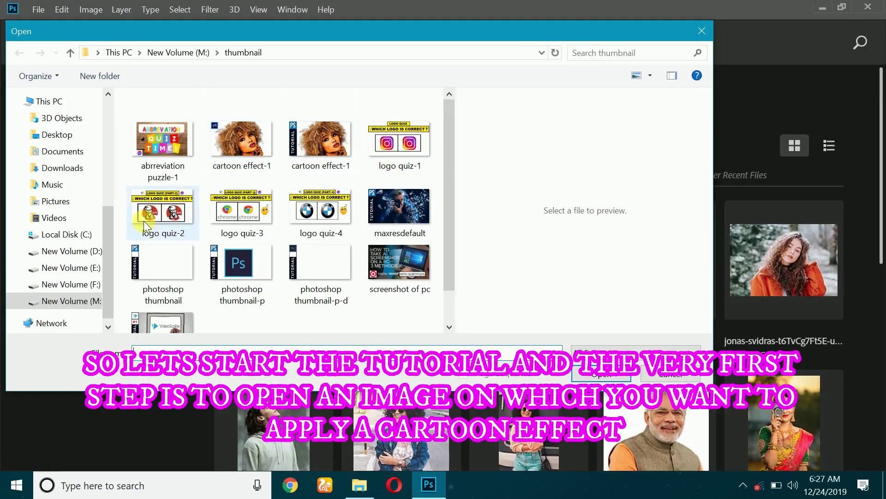
{"action": "left_click", "coordinate": [62, 303]}
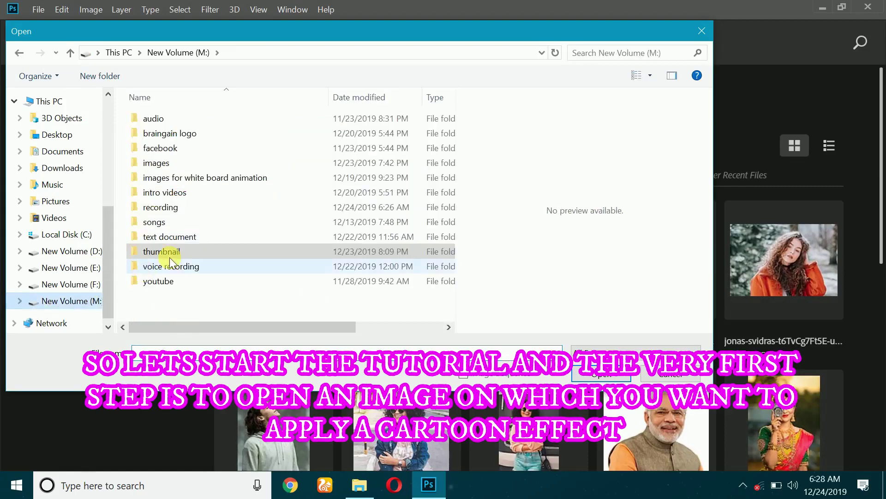
{"action": "double_click", "coordinate": [182, 164]}
{"action": "left_click_drag", "start_coordinate": [447, 133], "coordinate": [420, 293]}
{"action": "left_click", "coordinate": [139, 282]}
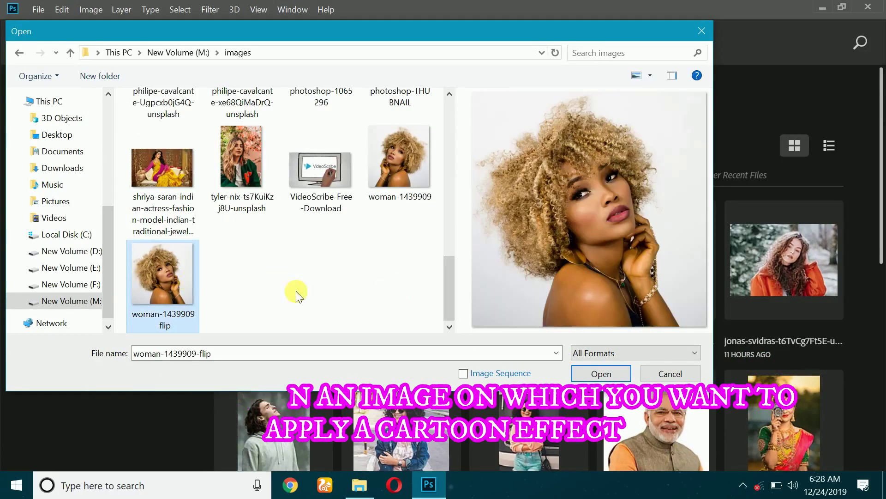
{"action": "left_click", "coordinate": [600, 373]}
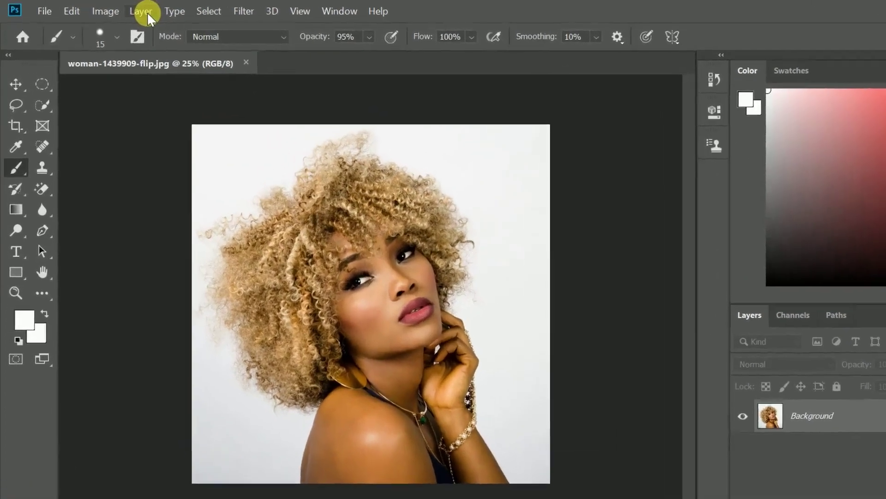
Duplicate the Background layer as a new layer named 'images'
{"action": "left_click", "coordinate": [122, 10]}
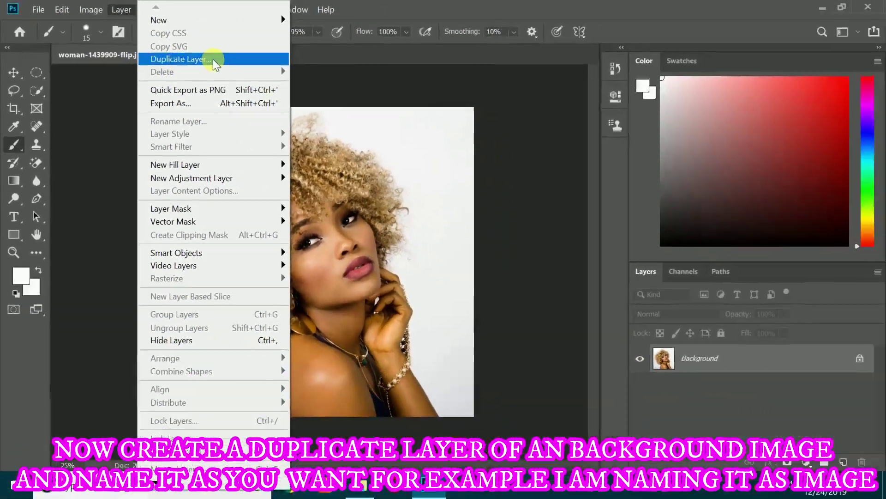
{"action": "left_click", "coordinate": [211, 59]}
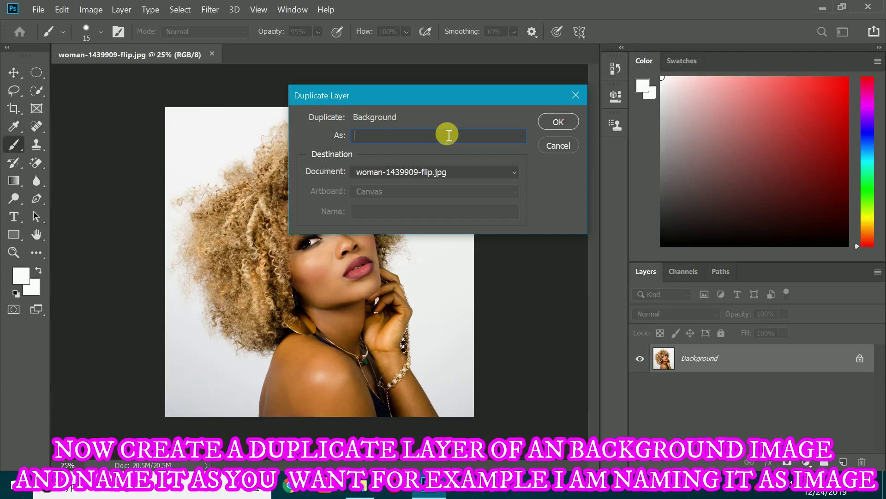
{"action": "type", "text": "images"}
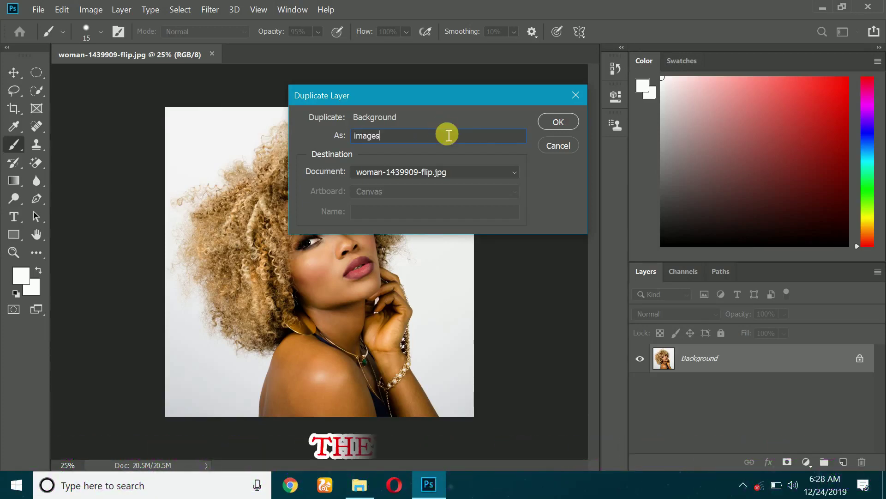
{"action": "left_click", "coordinate": [557, 122]}
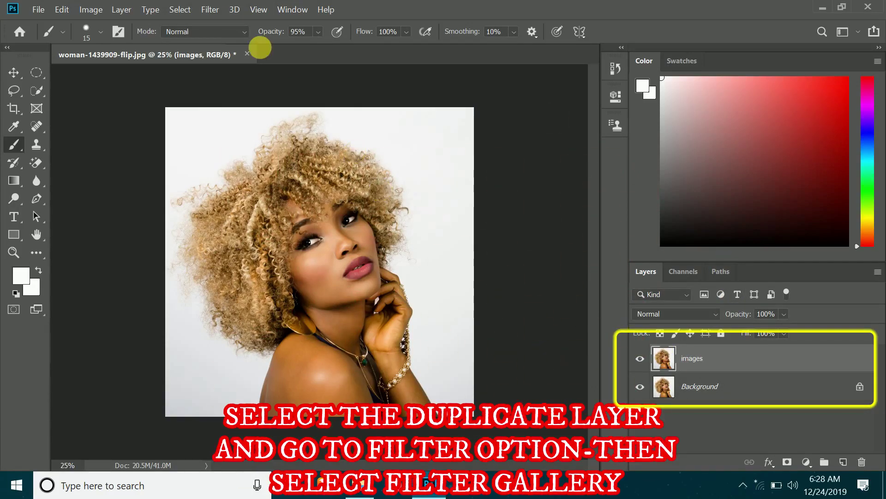
Apply Filter Gallery's Artistic > Poster Edges with thickness 10, intensity 10, posterization 2
{"action": "left_click", "coordinate": [210, 10]}
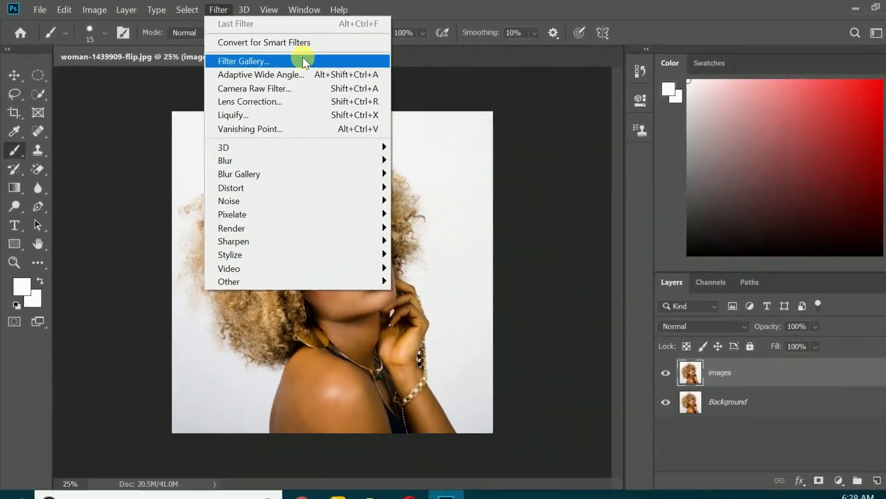
{"action": "left_click", "coordinate": [319, 64]}
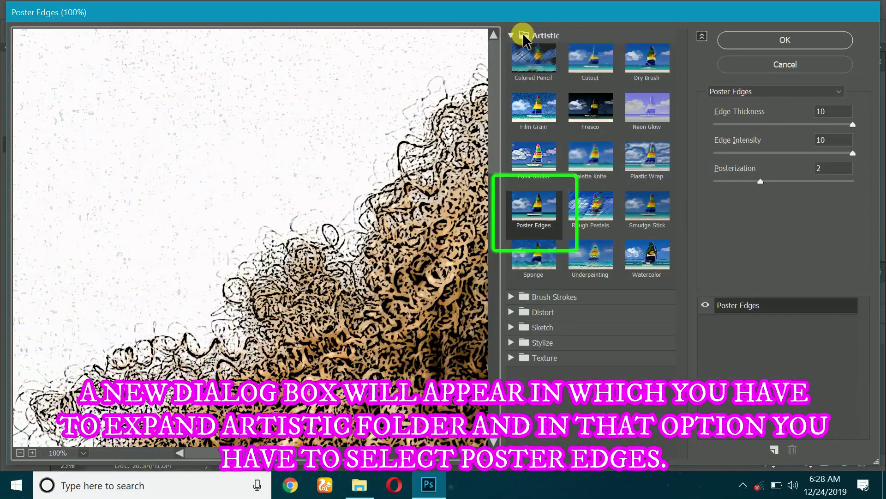
{"action": "left_click", "coordinate": [511, 35]}
{"action": "left_click", "coordinate": [511, 35]}
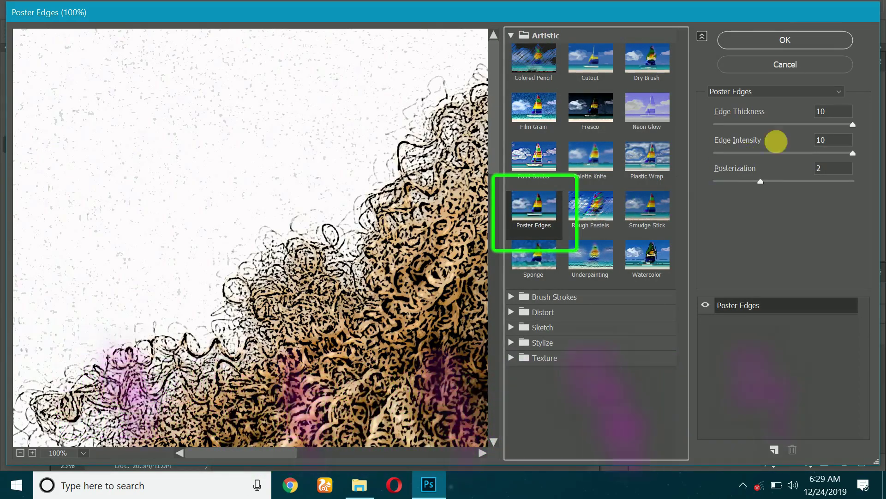
{"action": "key", "text": "Tab"}
{"action": "key", "text": "Tab"}
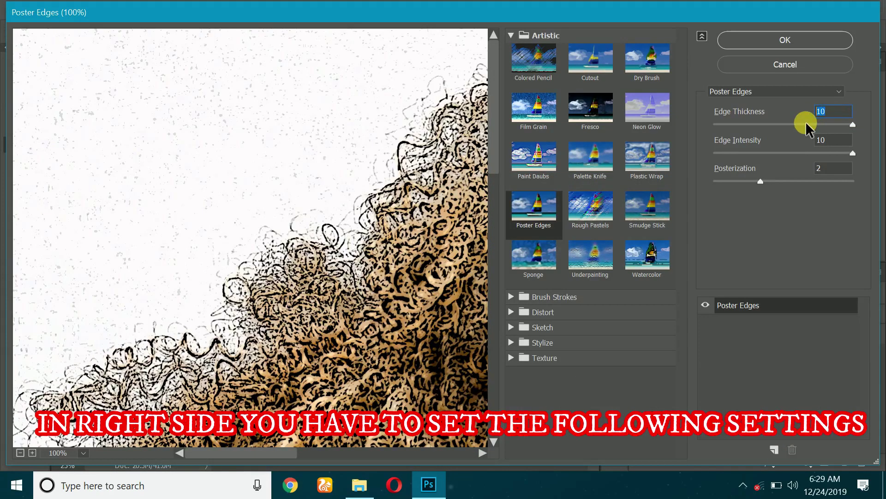
{"action": "type", "text": "10"}
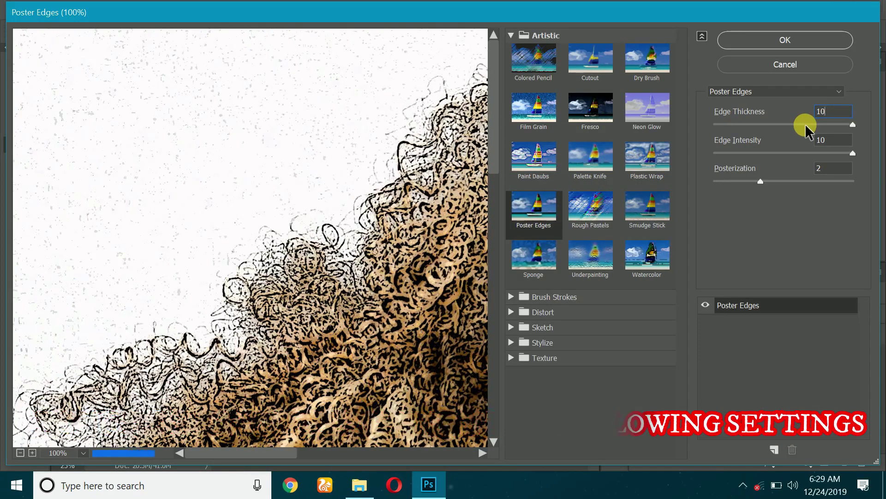
{"action": "key", "text": "Tab"}
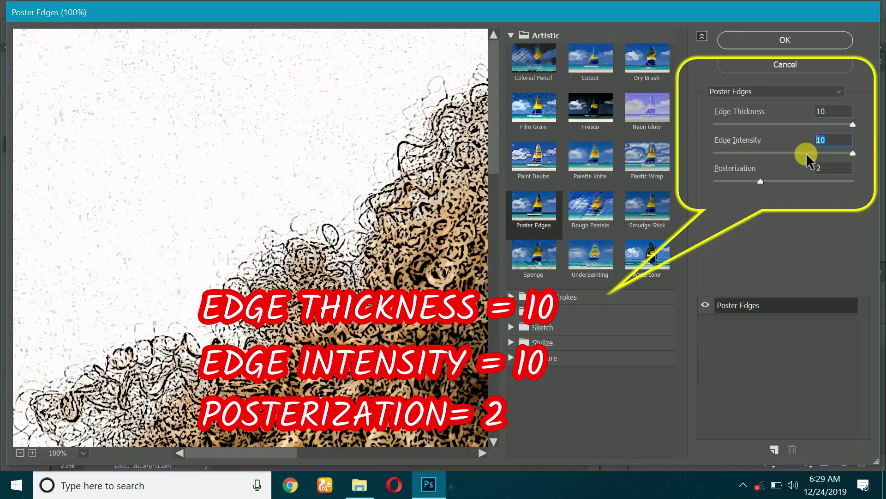
{"action": "type", "text": "10"}
{"action": "key", "text": "Tab"}
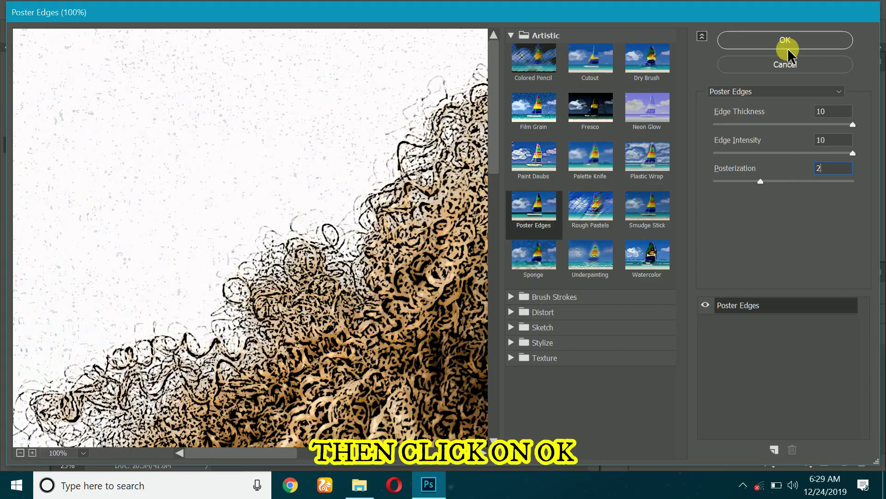
{"action": "left_click", "coordinate": [802, 41]}
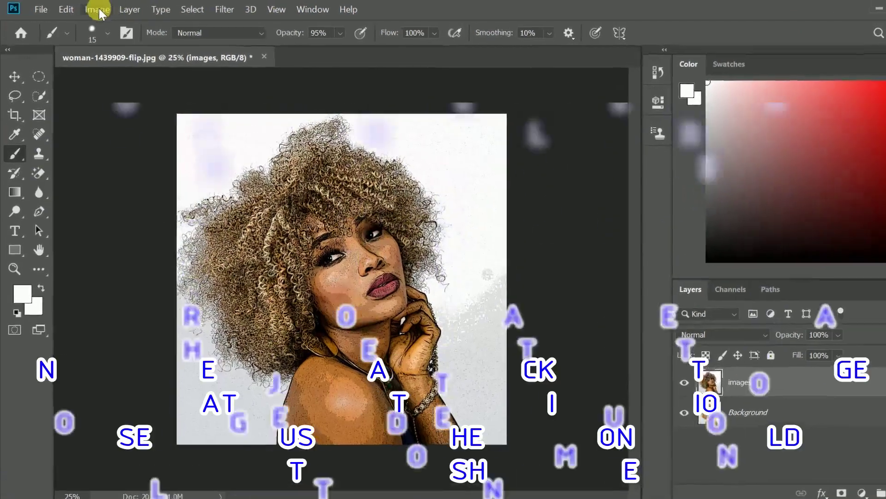
Apply a Threshold adjustment at level 54 to the images layer
{"action": "left_click", "coordinate": [91, 9]}
{"action": "mouse_move", "coordinate": [157, 45]}
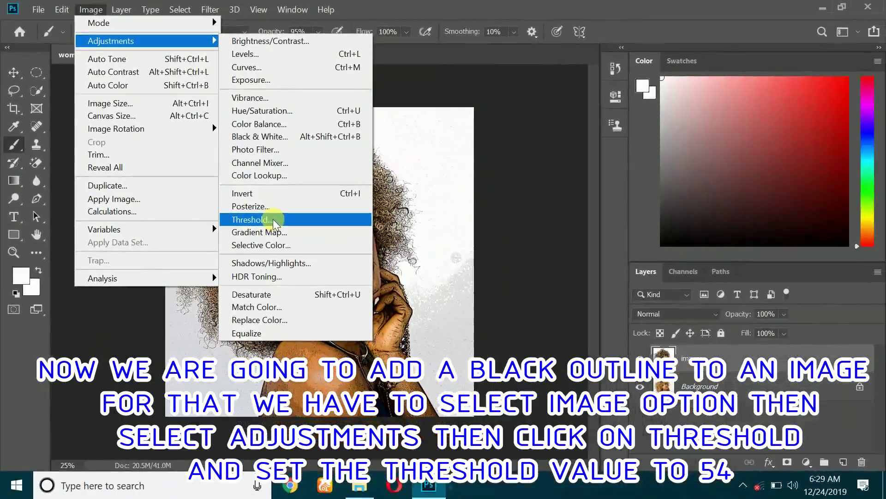
{"action": "left_click", "coordinate": [288, 231]}
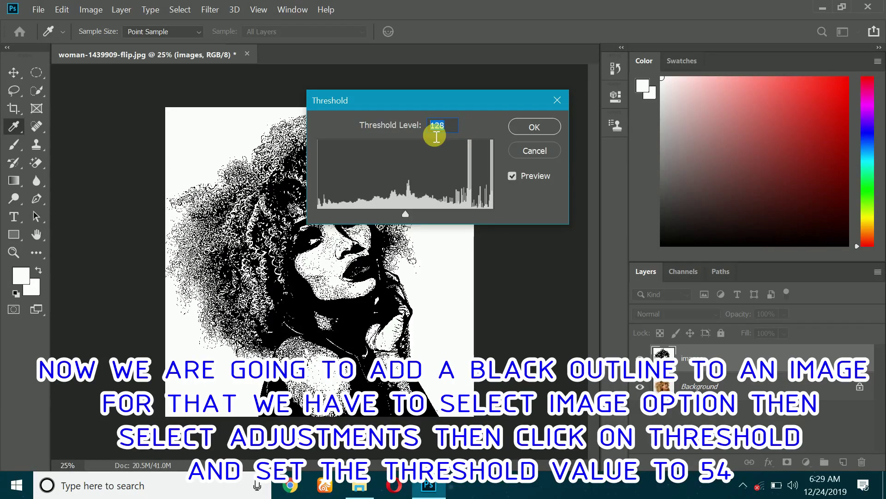
{"action": "type", "text": "54"}
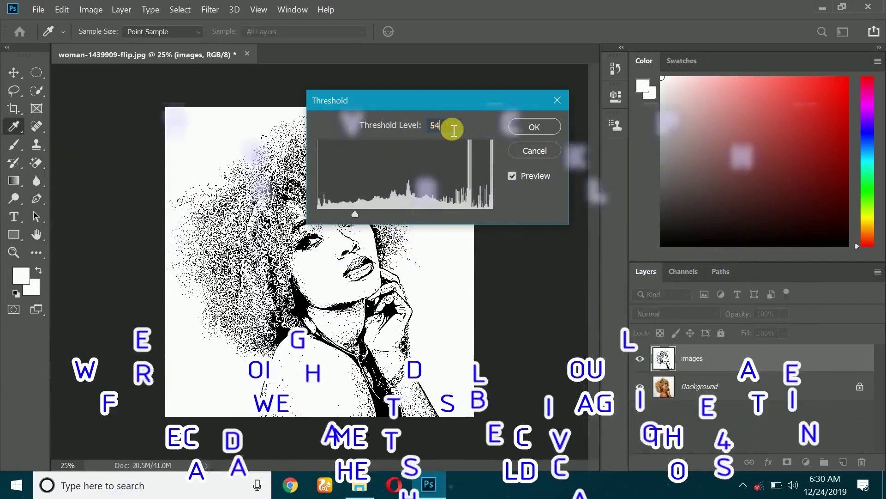
{"action": "left_click", "coordinate": [527, 129]}
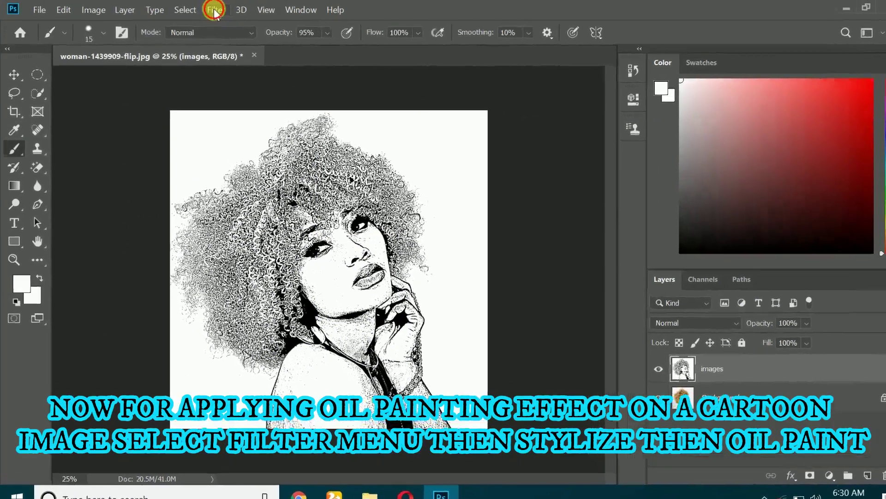
Apply Filter > Stylize > Oil Paint with Stylization 5 and Cleanliness 2
{"action": "left_click", "coordinate": [214, 10]}
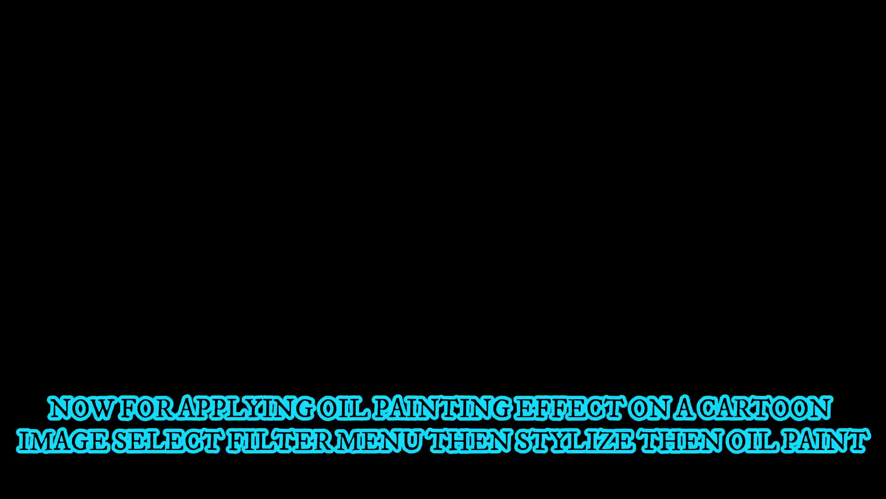
{"action": "mouse_move", "coordinate": [260, 256]}
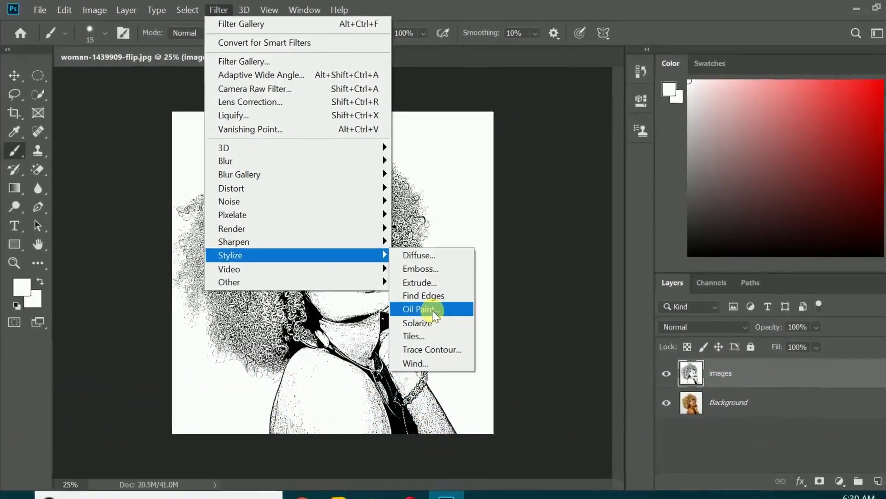
{"action": "left_click", "coordinate": [489, 352]}
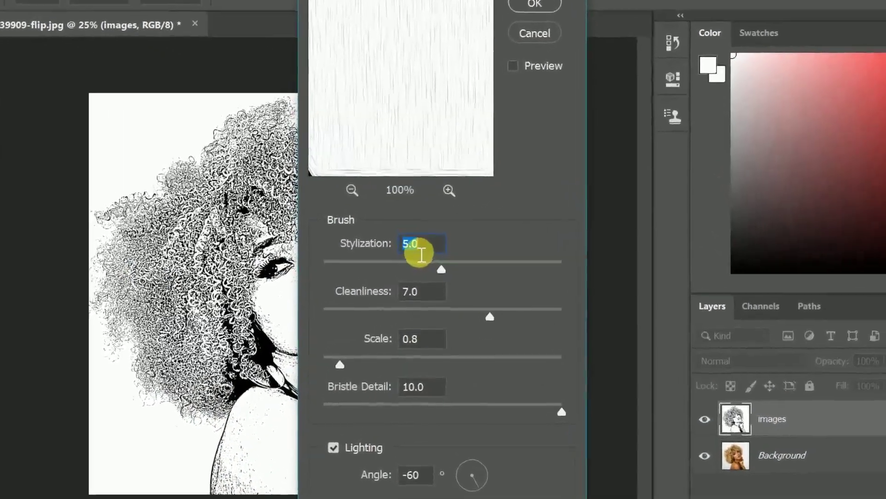
{"action": "type", "text": "5"}
{"action": "left_click_drag", "start_coordinate": [431, 300], "coordinate": [402, 293]}
{"action": "type", "text": "2"}
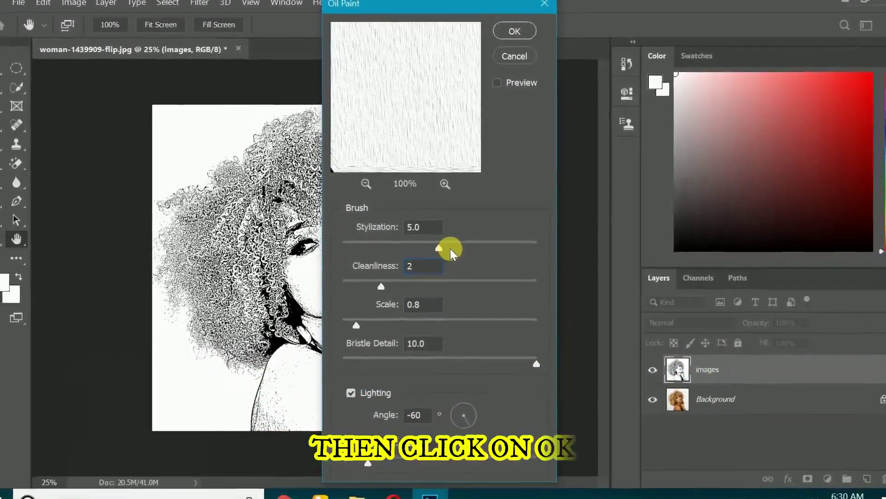
{"action": "left_click", "coordinate": [509, 36]}
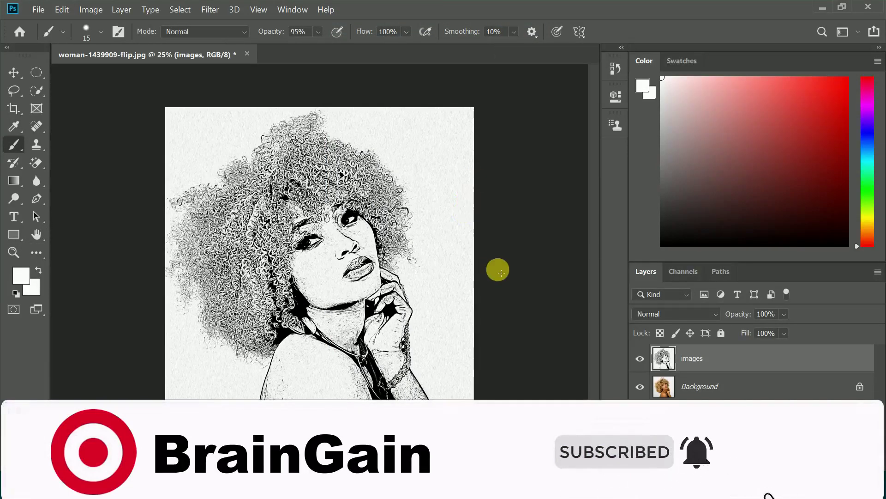
Select the Background layer and duplicate it as a layer named 'image-2'
{"action": "left_click", "coordinate": [749, 394]}
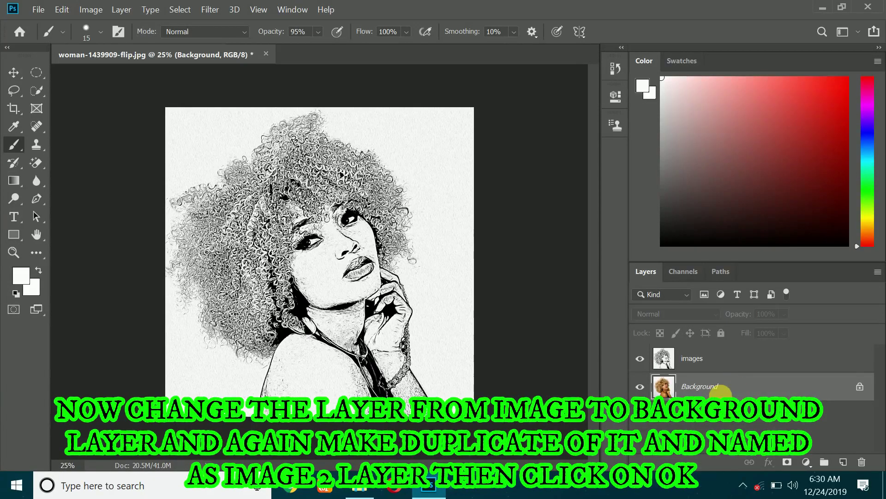
{"action": "left_click", "coordinate": [121, 9]}
{"action": "left_click", "coordinate": [174, 57]}
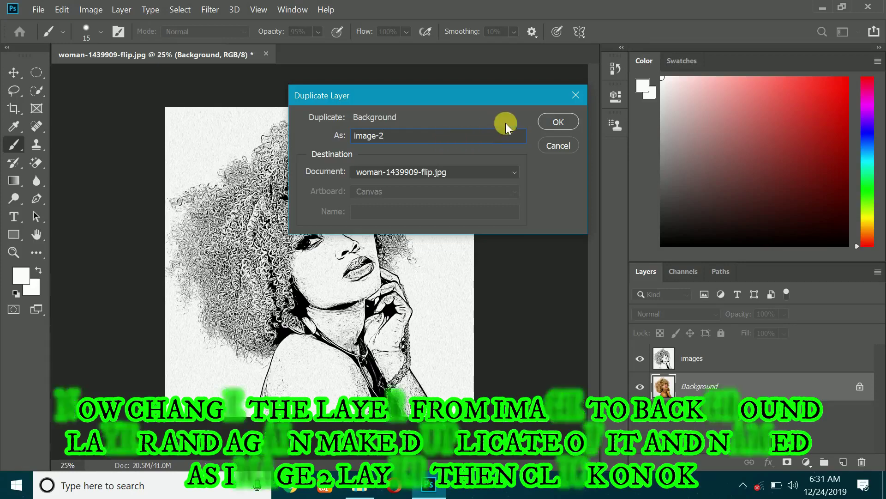
{"action": "left_click", "coordinate": [552, 122]}
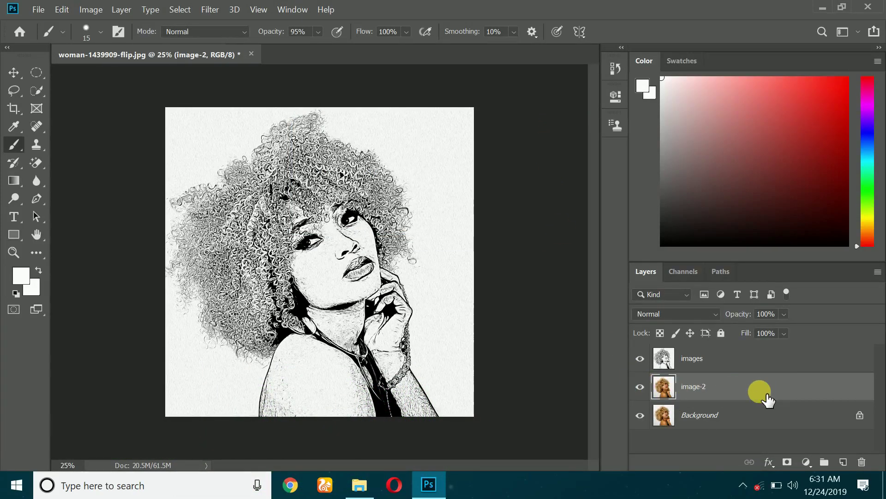
With the images layer hidden, give image-2 Poster Edges at thickness 0, intensity 0, posterization 2
{"action": "left_click", "coordinate": [640, 359]}
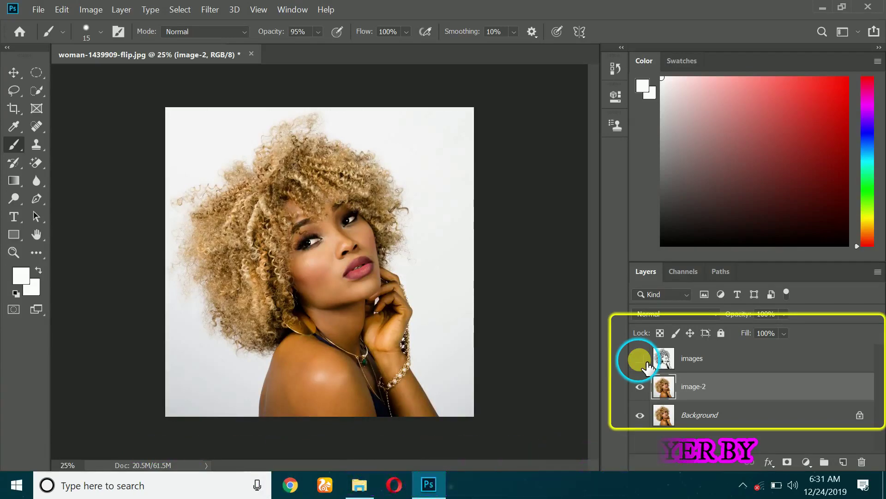
{"action": "left_click", "coordinate": [691, 397]}
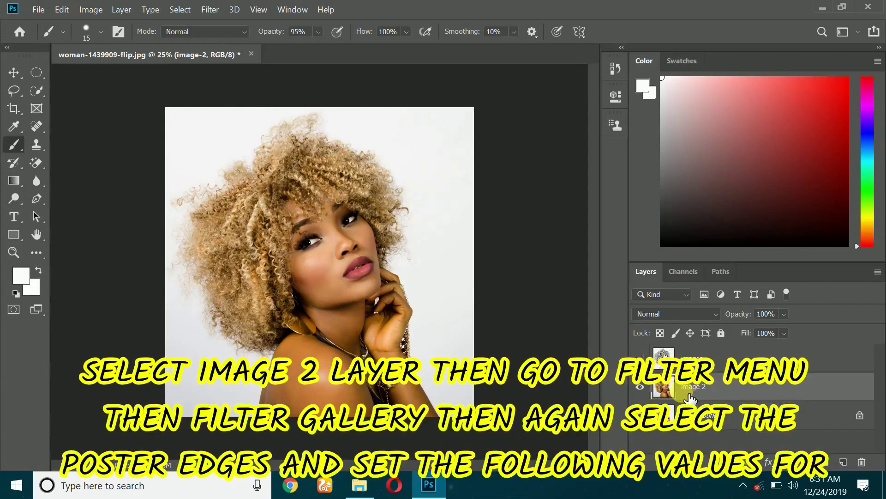
{"action": "left_click", "coordinate": [209, 10]}
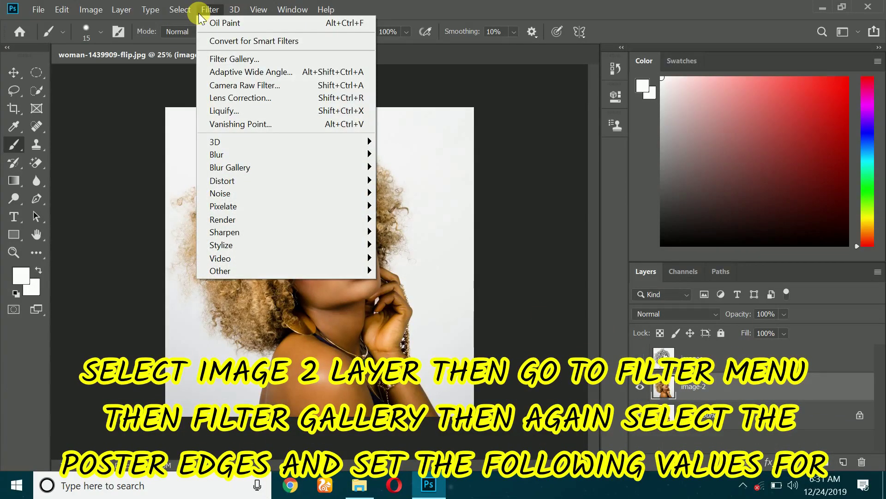
{"action": "left_click", "coordinate": [255, 59]}
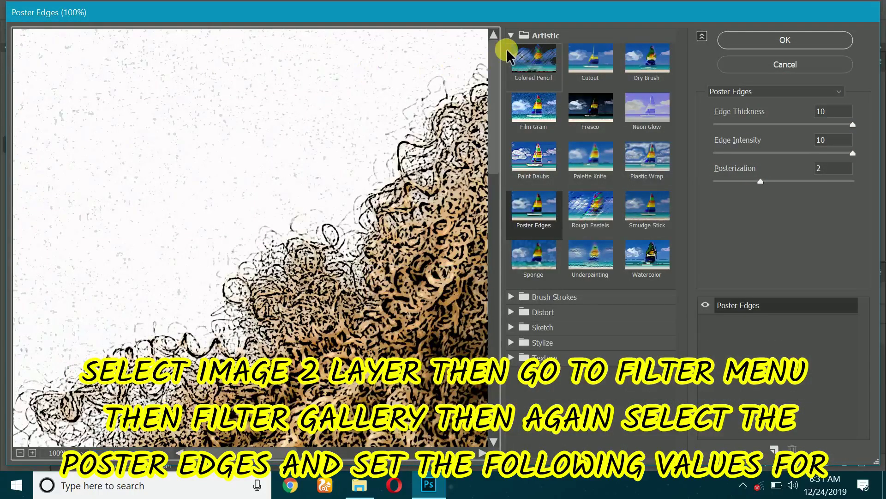
{"action": "left_click", "coordinate": [539, 207]}
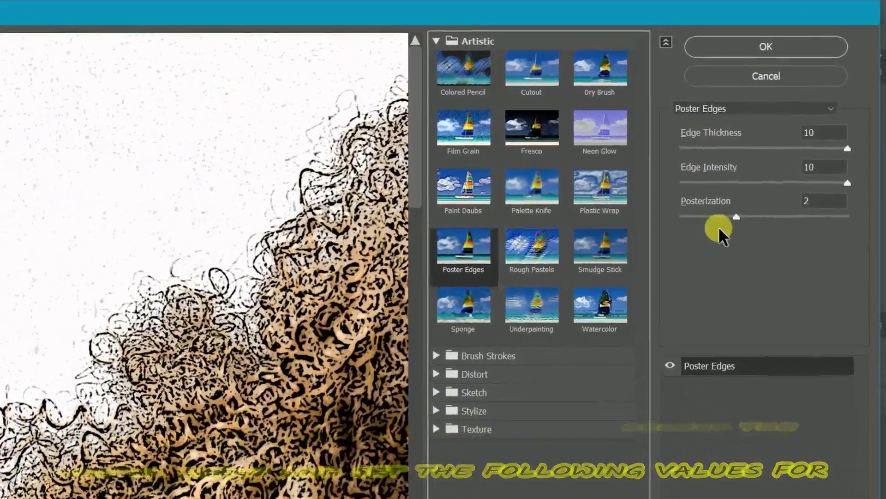
{"action": "left_click", "coordinate": [811, 117]}
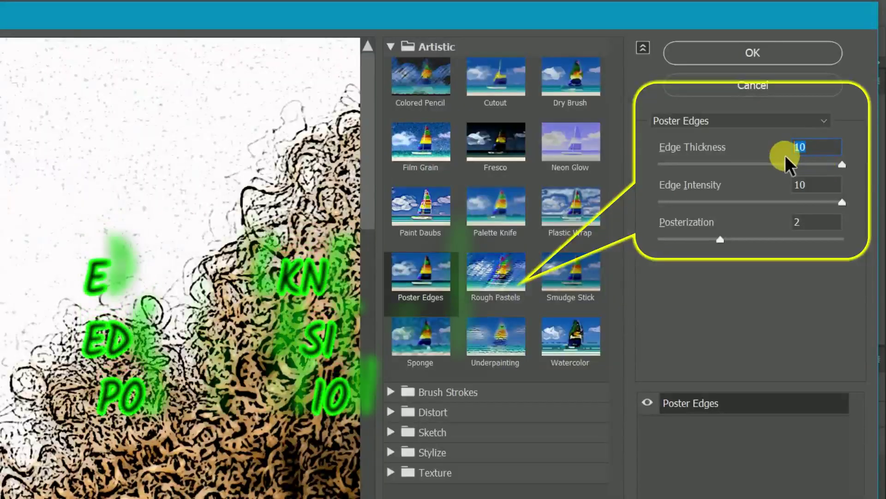
{"action": "type", "text": "0"}
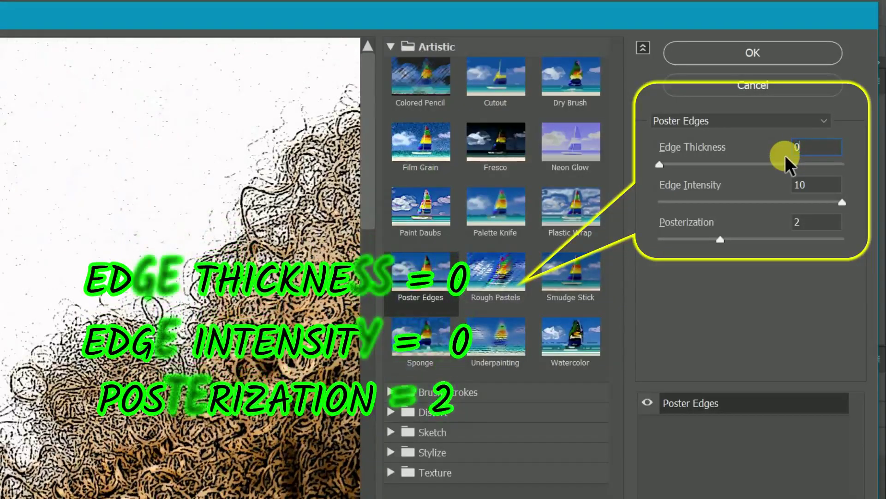
{"action": "key", "text": "Tab"}
{"action": "type", "text": "0"}
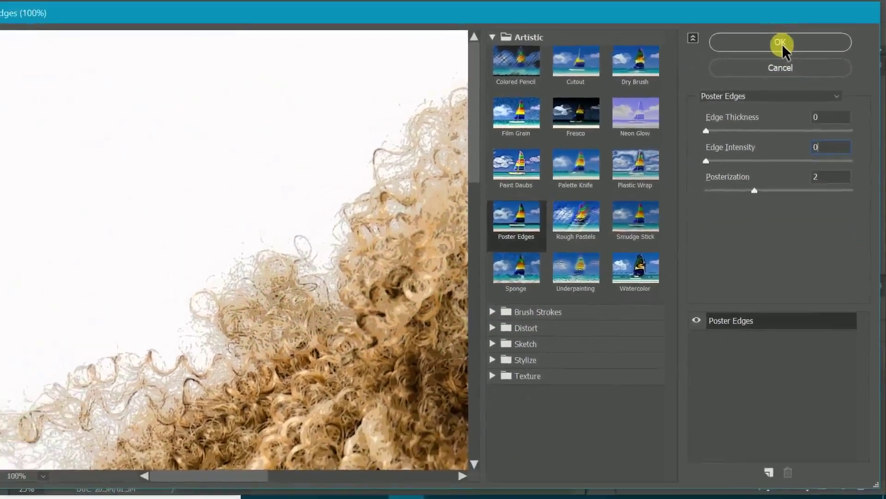
{"action": "left_click", "coordinate": [761, 52]}
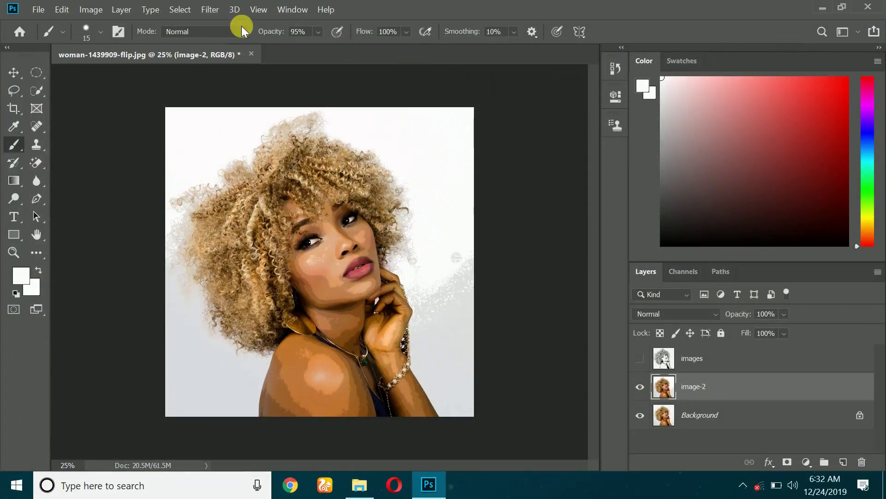
Apply a Levels adjustment to image-2 with the output black level at 30
{"action": "left_click", "coordinate": [89, 9]}
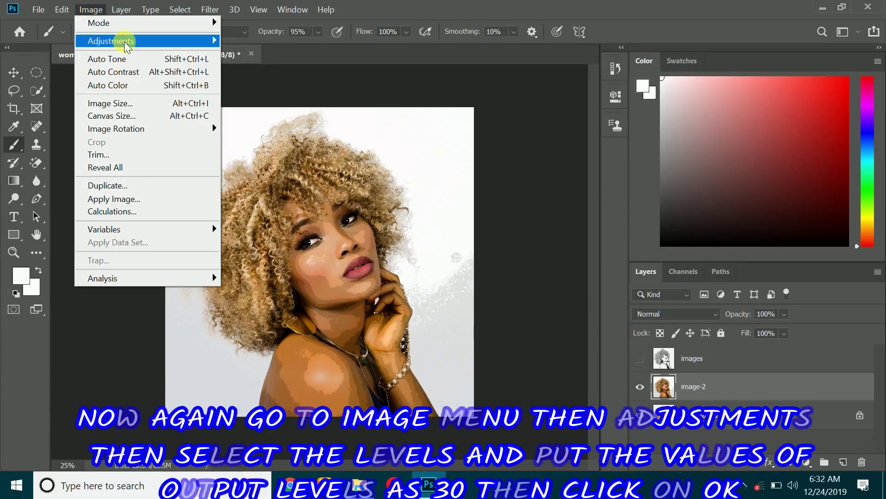
{"action": "mouse_move", "coordinate": [126, 44]}
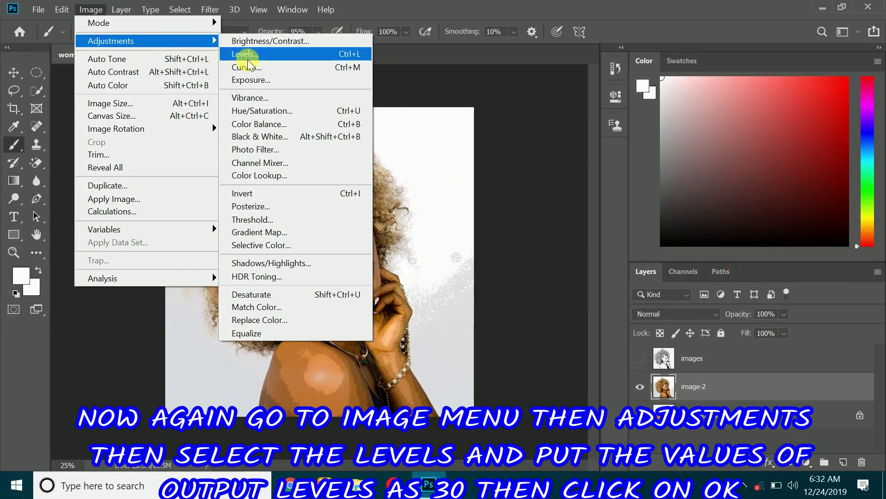
{"action": "left_click", "coordinate": [276, 59]}
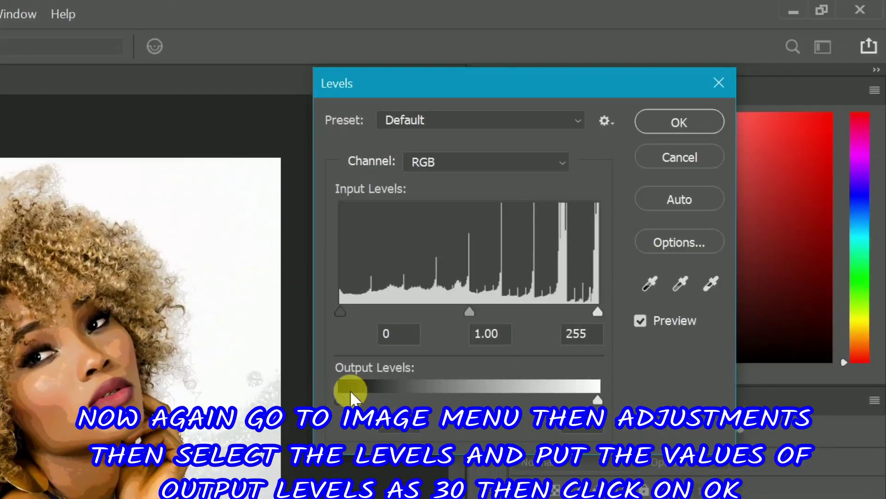
{"action": "left_click_drag", "start_coordinate": [344, 398], "coordinate": [370, 397]}
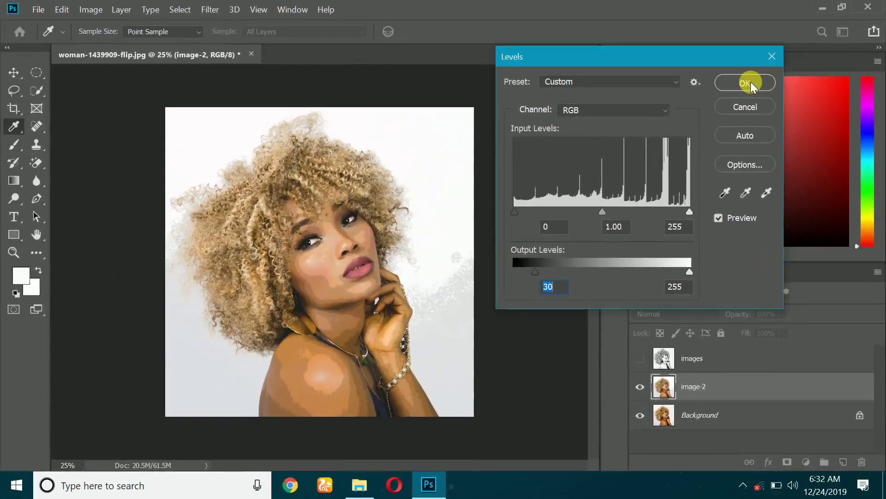
{"action": "left_click", "coordinate": [738, 88]}
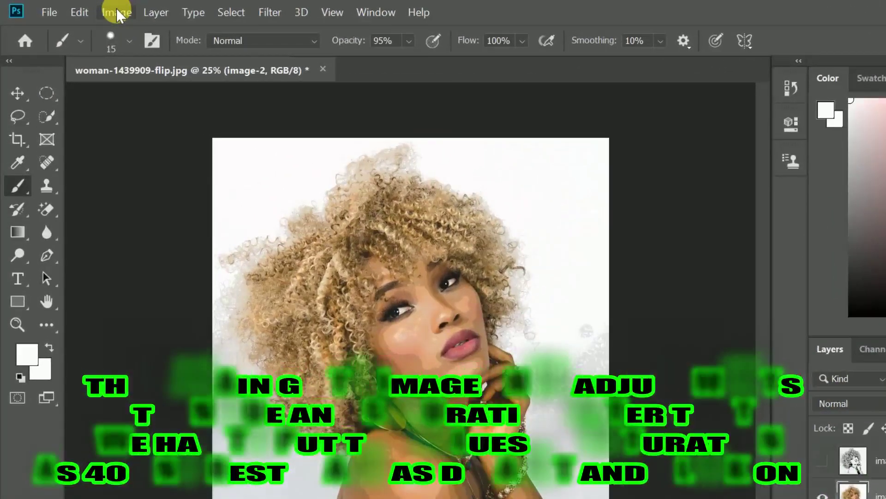
Apply a Hue/Saturation adjustment to image-2 with Saturation raised to 40
{"action": "left_click", "coordinate": [113, 10]}
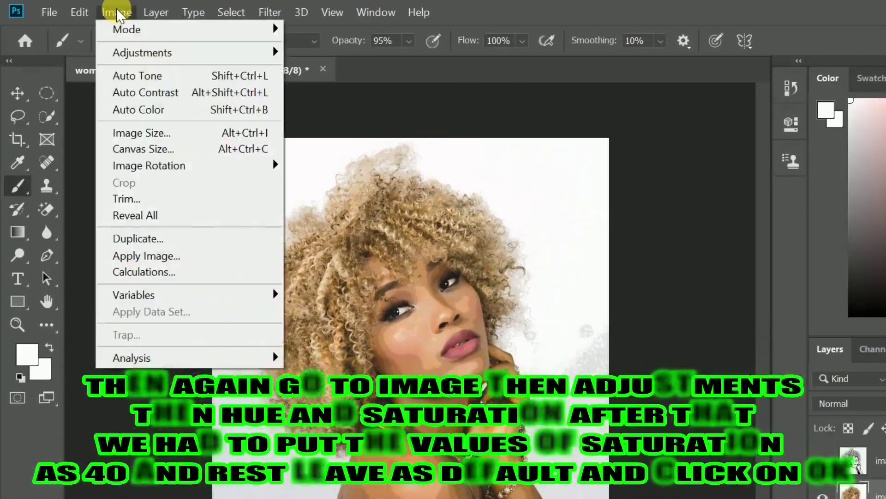
{"action": "mouse_move", "coordinate": [125, 48]}
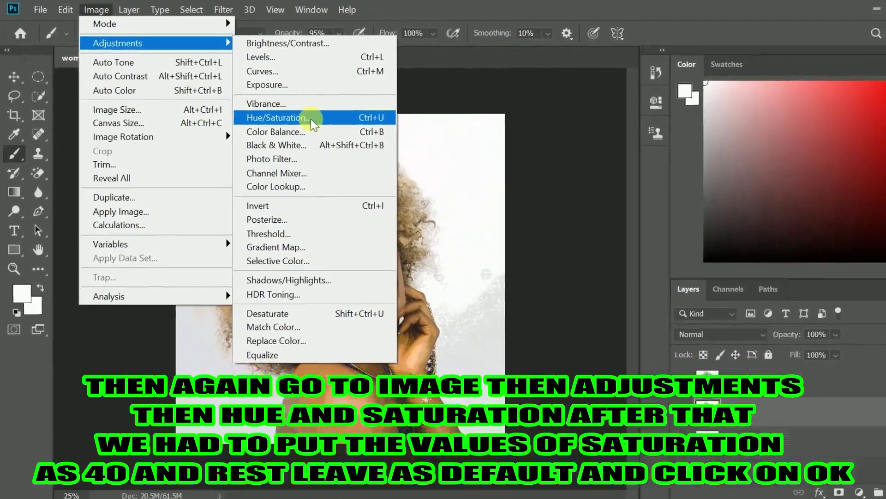
{"action": "left_click", "coordinate": [356, 135]}
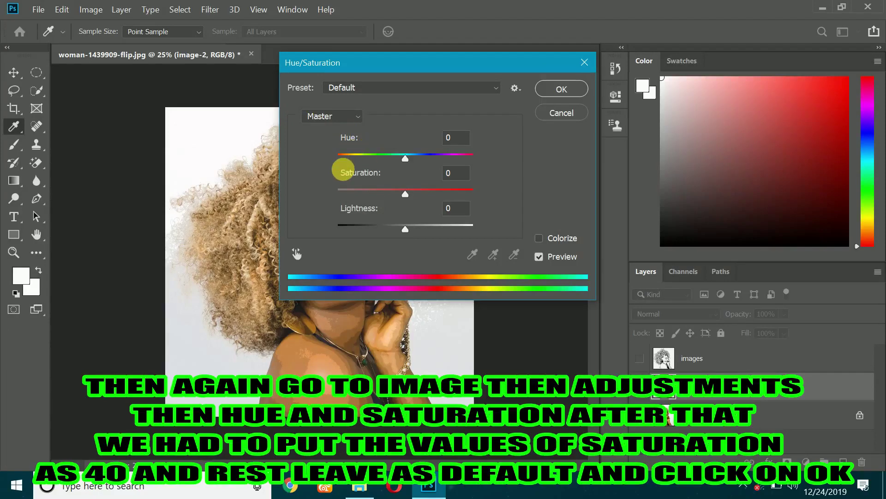
{"action": "left_click_drag", "start_coordinate": [352, 180], "coordinate": [430, 175]}
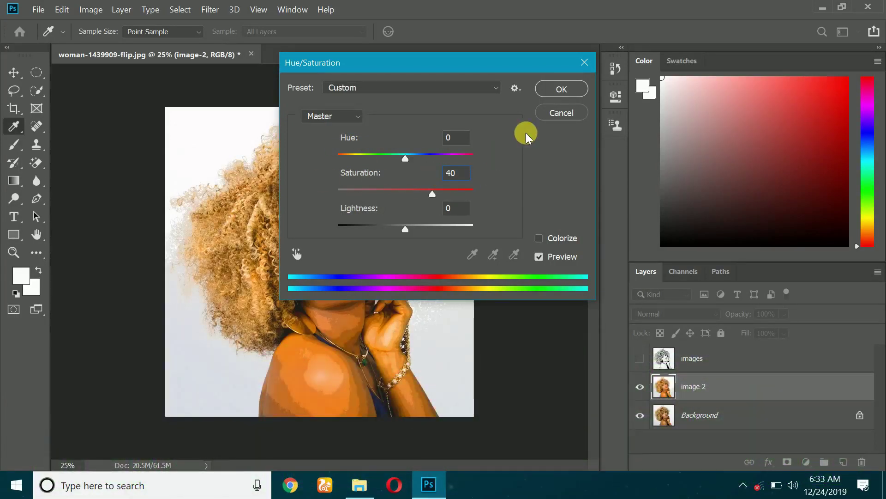
{"action": "left_click", "coordinate": [564, 89]}
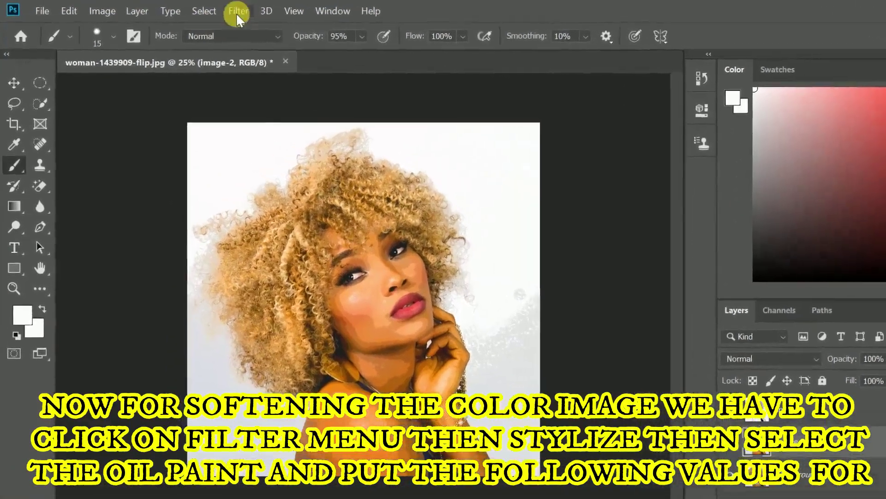
Apply the Stylize > Oil Paint filter to image-2 with Stylization 5 and Cleanliness 7
{"action": "left_click", "coordinate": [237, 9]}
{"action": "mouse_move", "coordinate": [307, 296]}
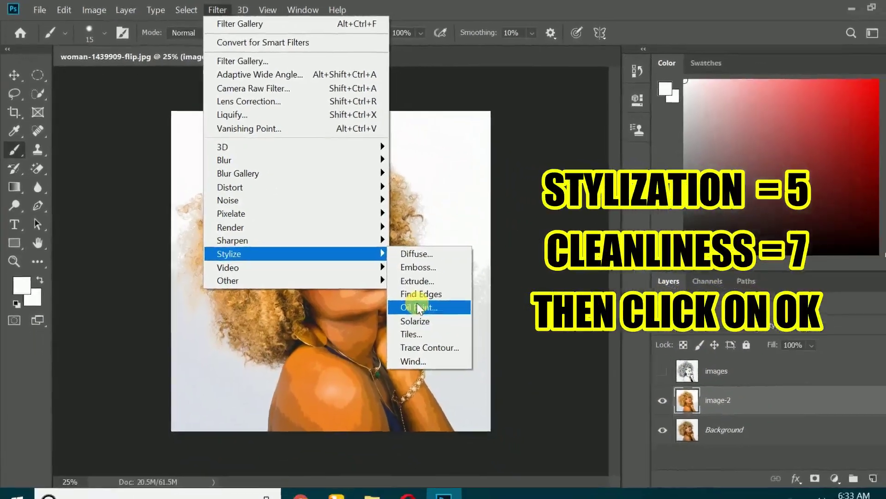
{"action": "left_click", "coordinate": [492, 356]}
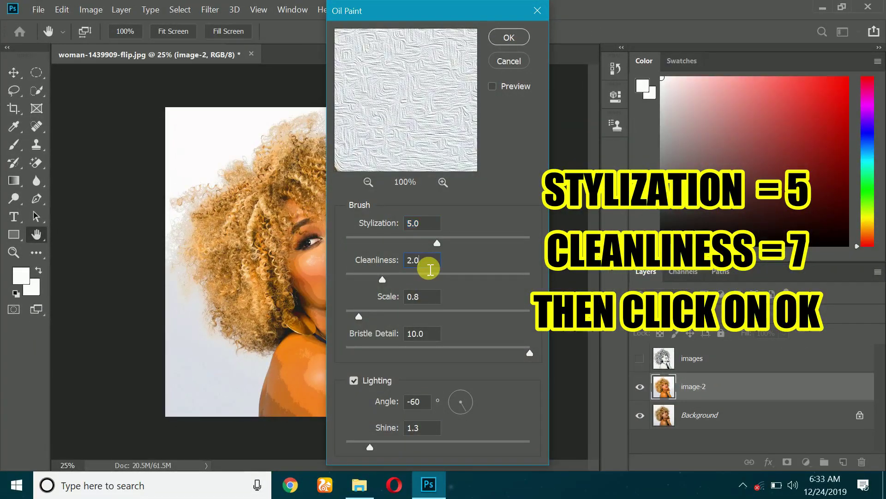
{"action": "type", "text": "7"}
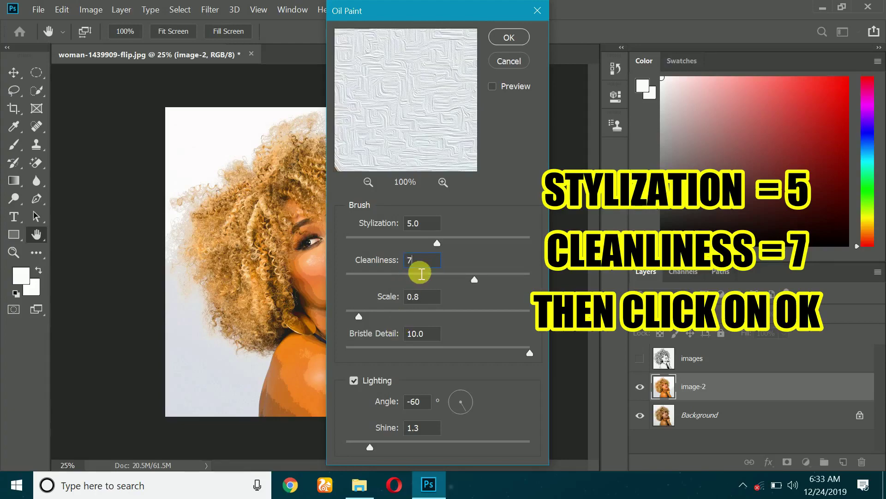
{"action": "left_click", "coordinate": [506, 37]}
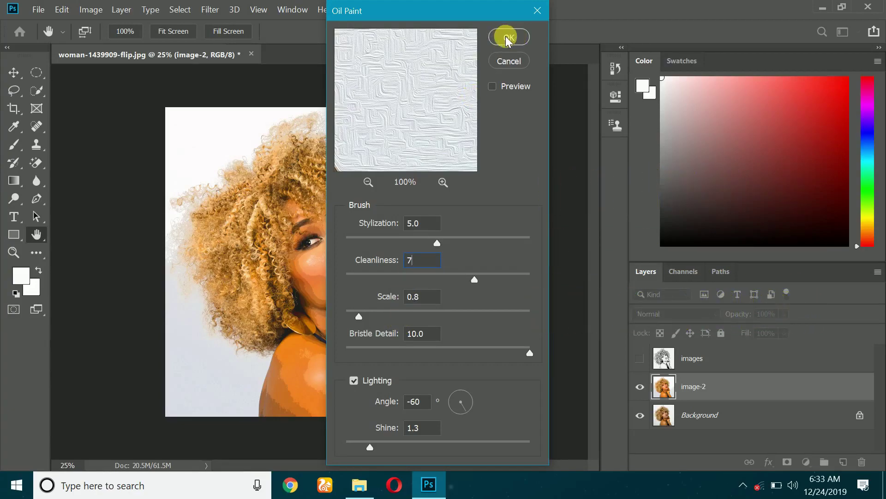
{"action": "key", "text": "b"}
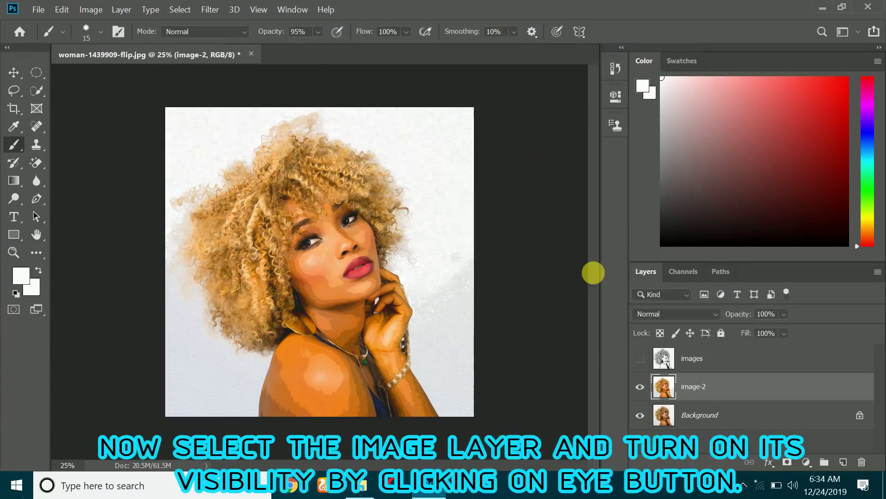
Make the images sketch layer visible again and switch its blend mode to Multiply
{"action": "left_click", "coordinate": [640, 358]}
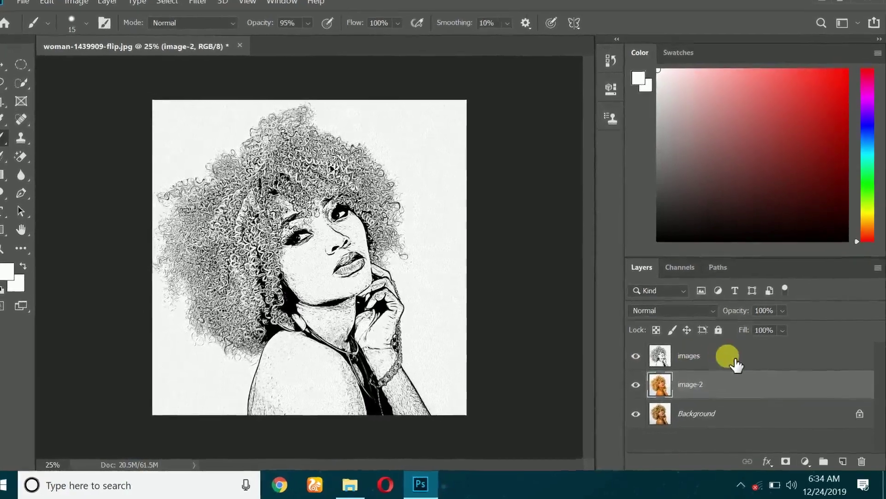
{"action": "left_click", "coordinate": [716, 364]}
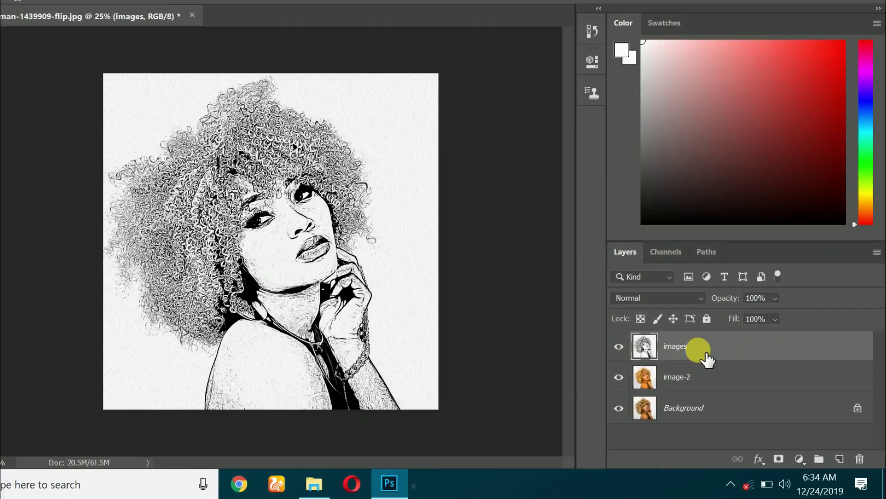
{"action": "left_click", "coordinate": [655, 297]}
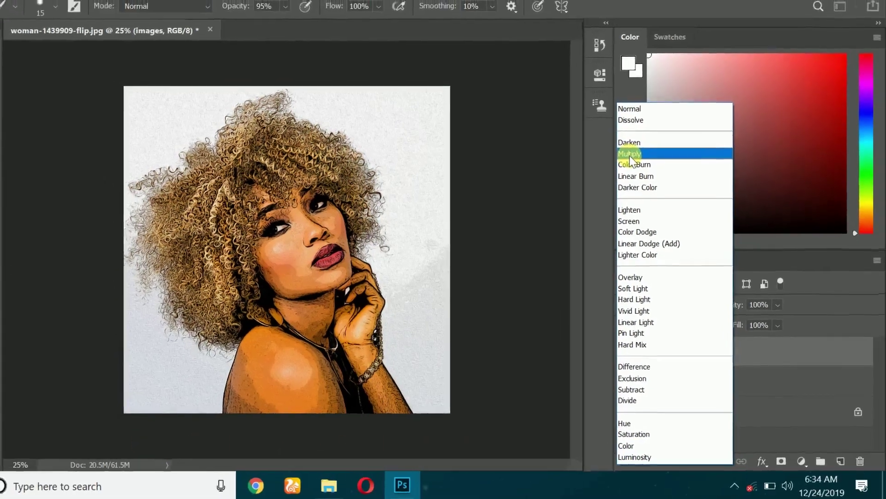
{"action": "left_click", "coordinate": [642, 169]}
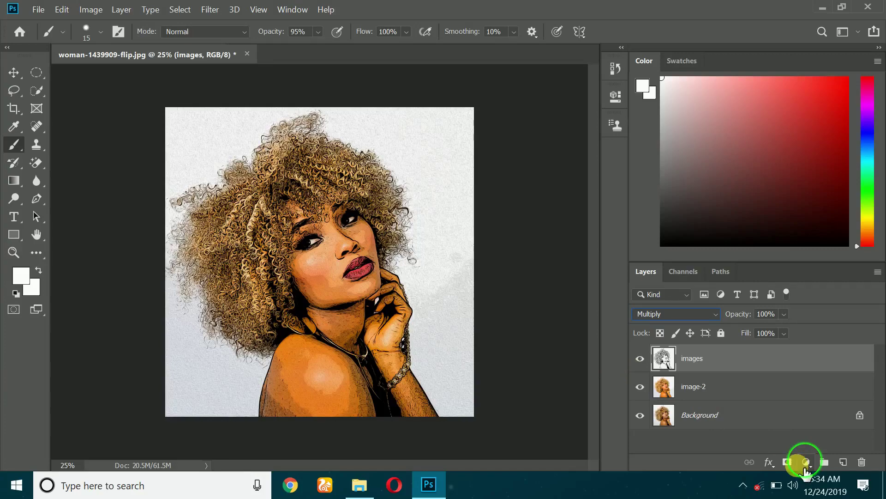
Add a Levels adjustment layer from the Layers panel's adjustment layer menu
{"action": "left_click", "coordinate": [806, 462]}
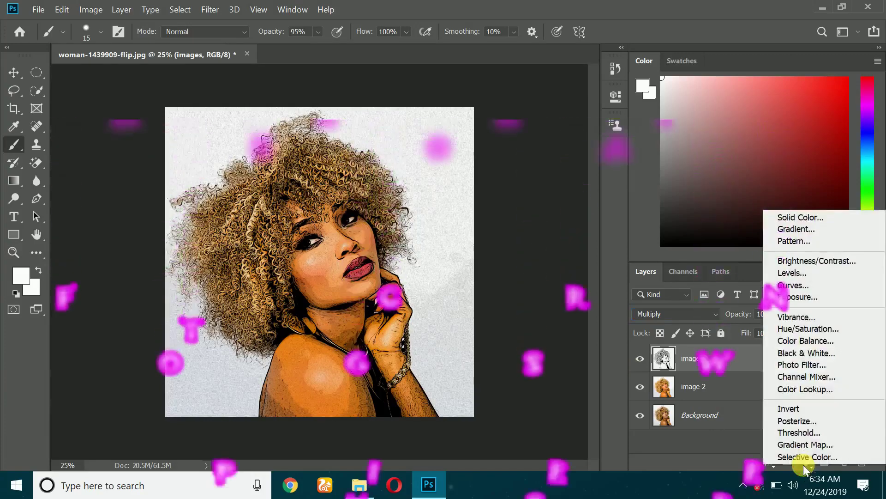
{"action": "left_click", "coordinate": [816, 272]}
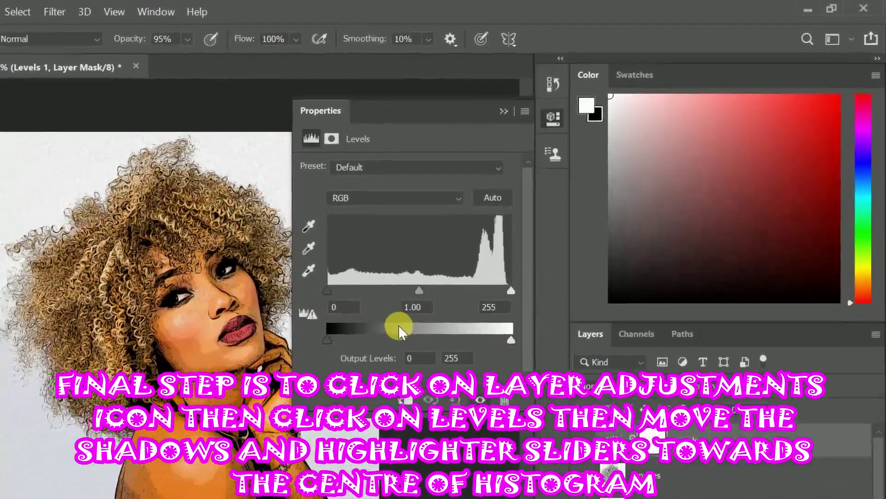